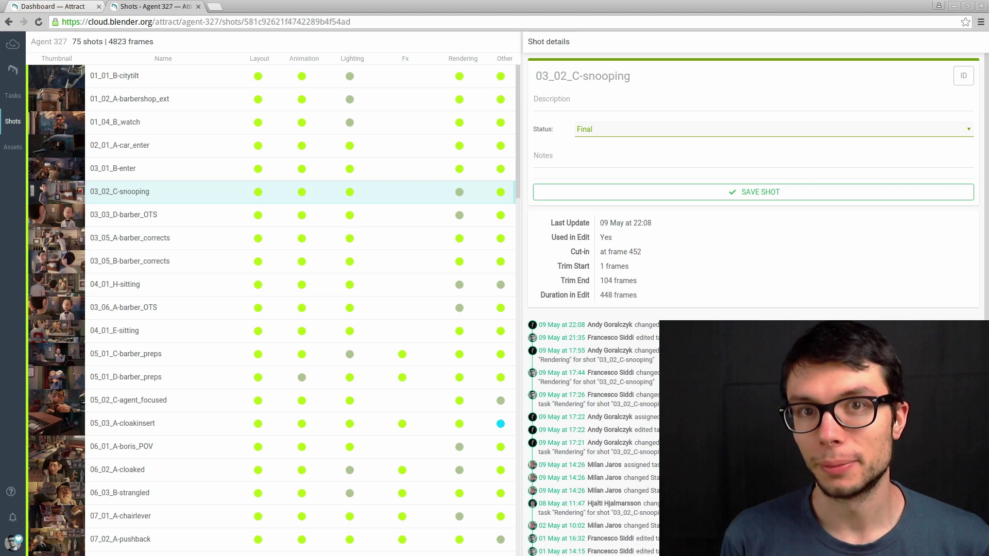
Step: Open Agent 327's asset list and show the details of Hairspray bottle - Hero
left_click(198, 6)
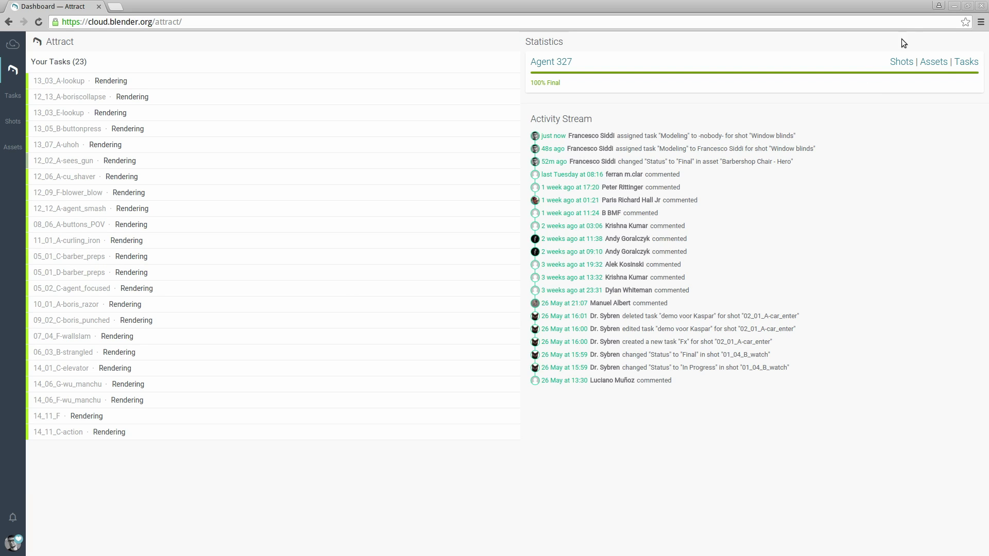
left_click(929, 63)
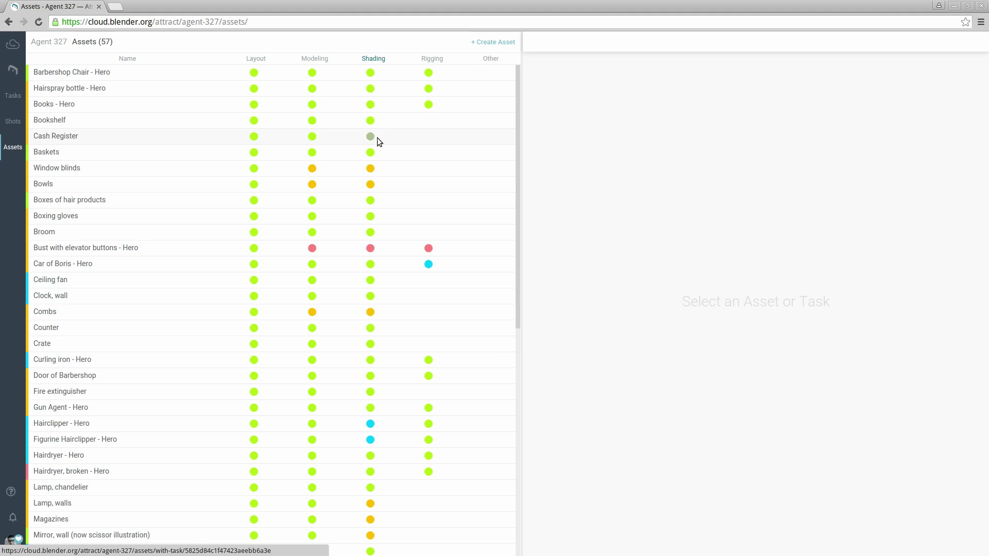
left_click(81, 90)
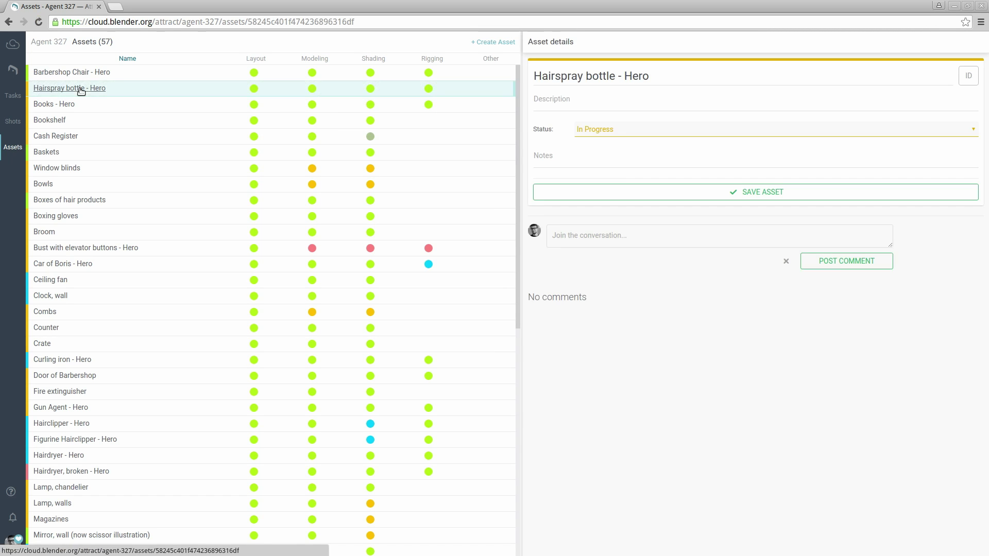
Step: Examine the Hairspray bottle asset's name, status options, activity history and comments
left_click(663, 75)
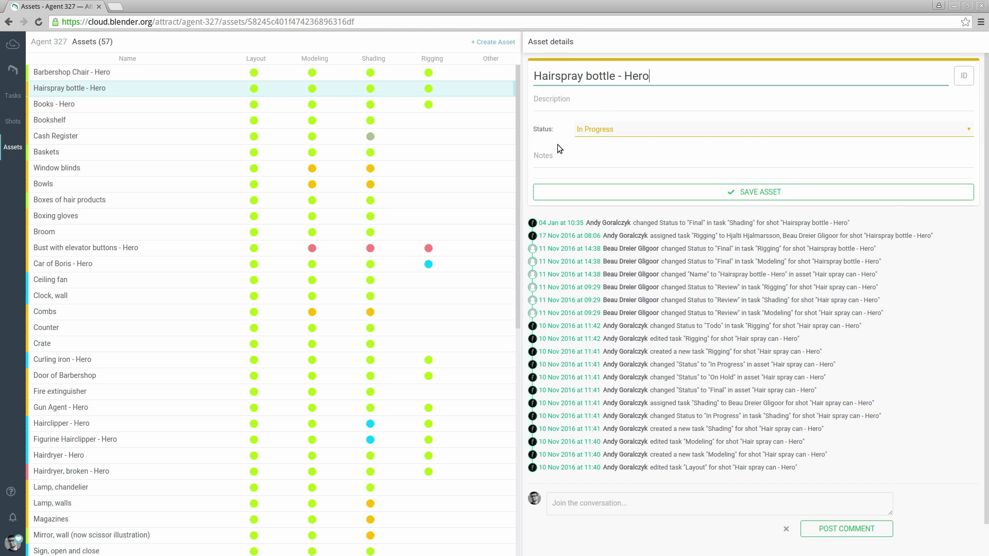
left_click(752, 132)
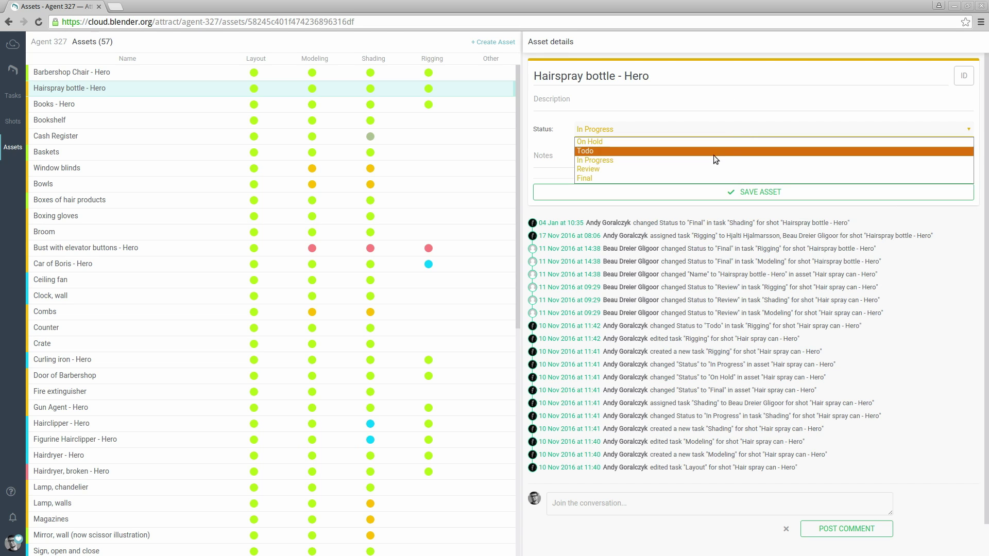
left_click(543, 133)
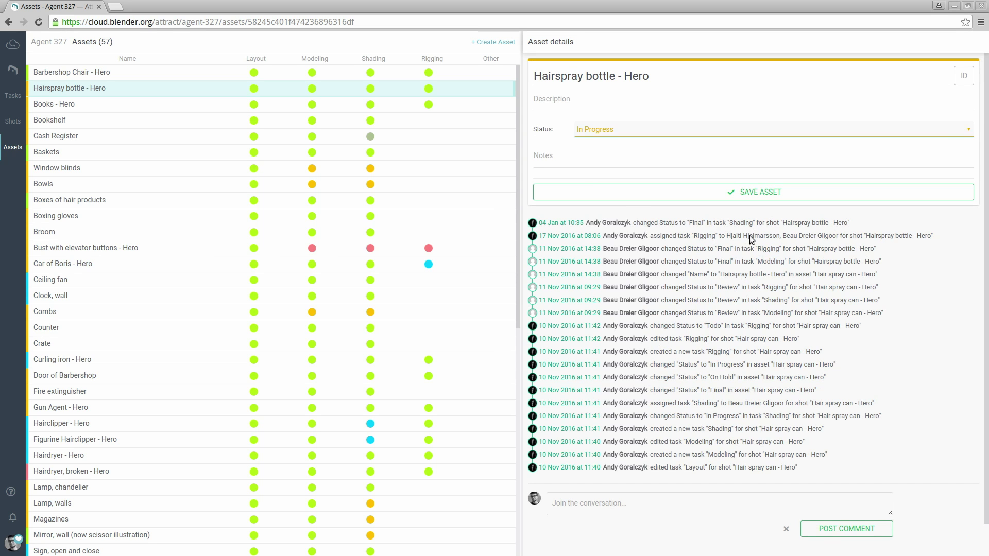
scroll(731, 288, "down", 1)
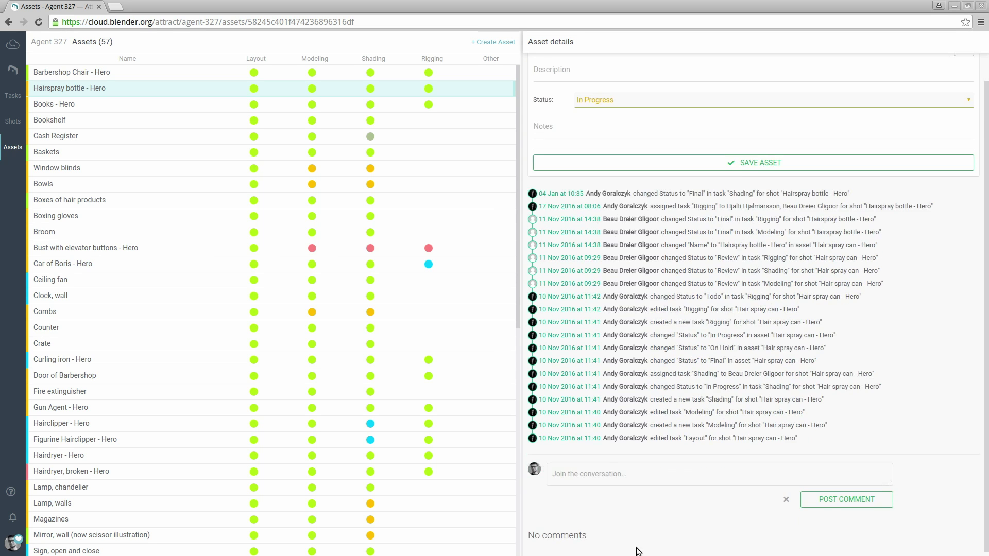
Step: Open the Layout task of Hairspray bottle - Hero and review its name and status fields
left_click(252, 90)
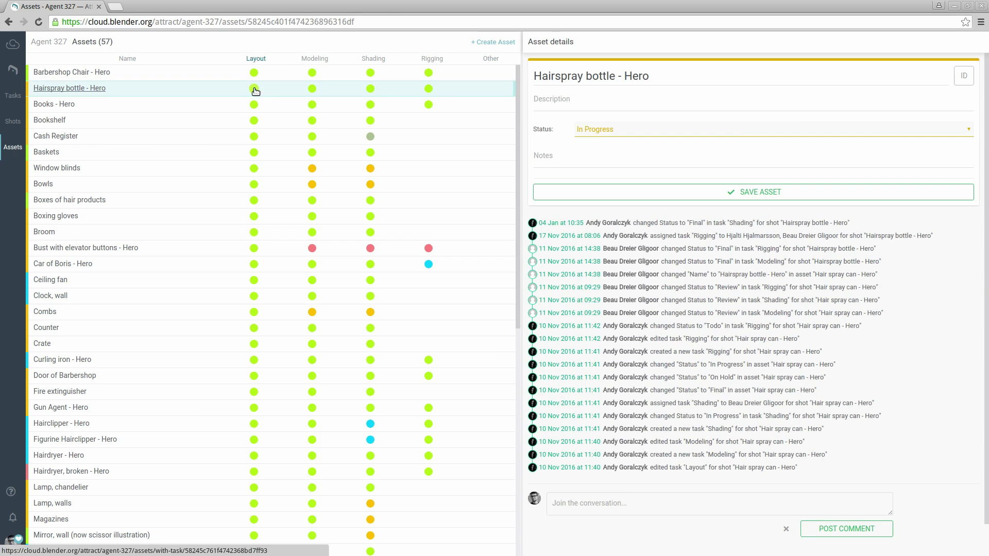
left_click(253, 89)
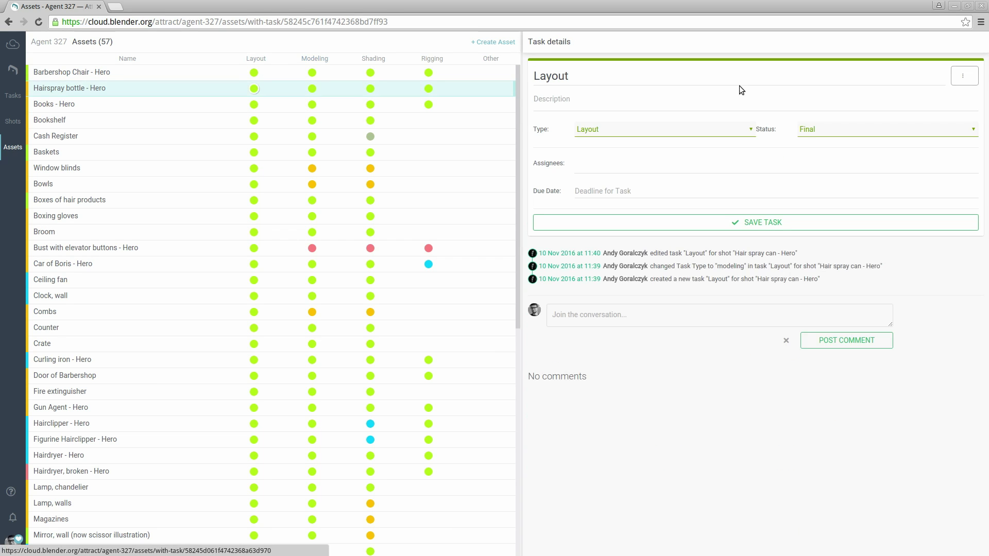
left_click(658, 77)
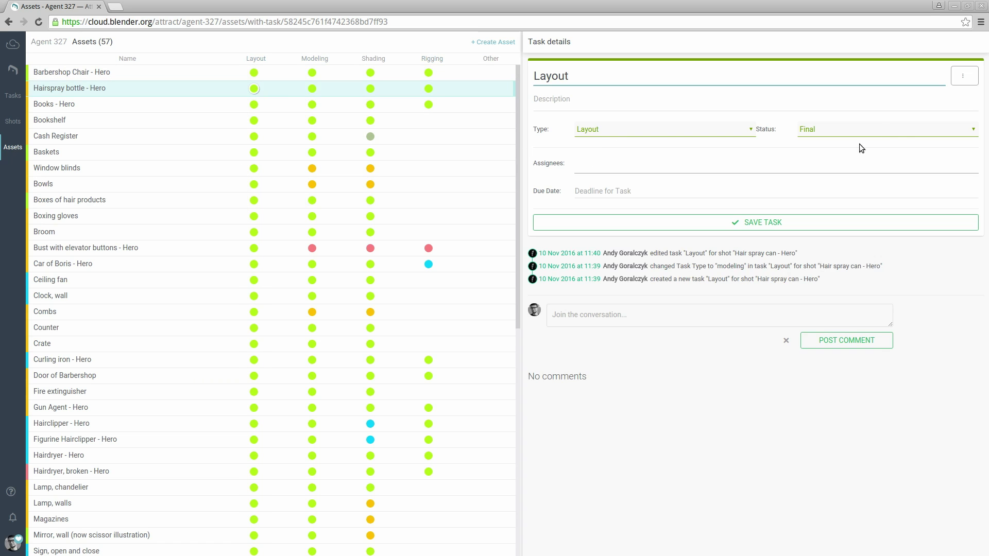
left_click(875, 130)
left_click(823, 128)
Step: Add two team members as assignees of the Hairspray bottle's Layout task
left_click(607, 163)
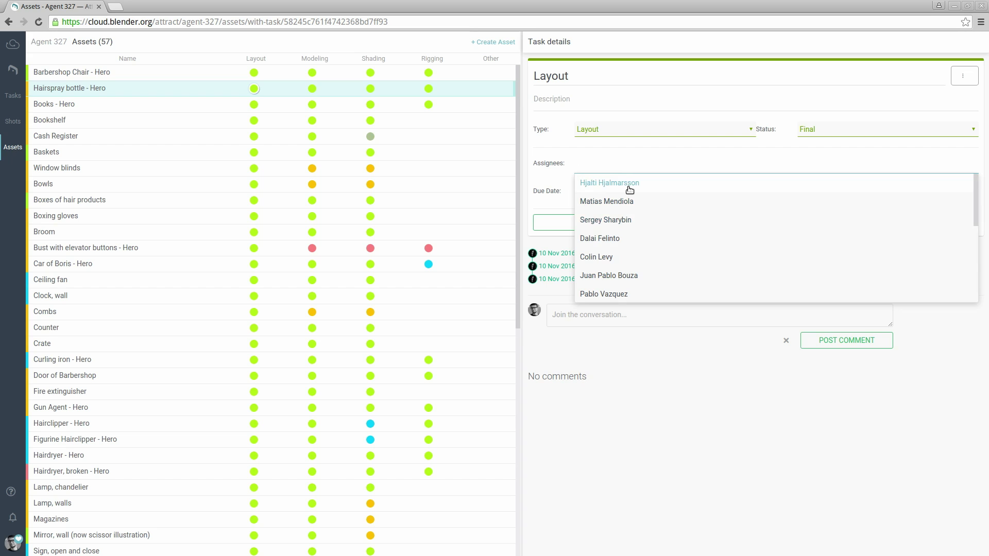
left_click(634, 220)
left_click(678, 155)
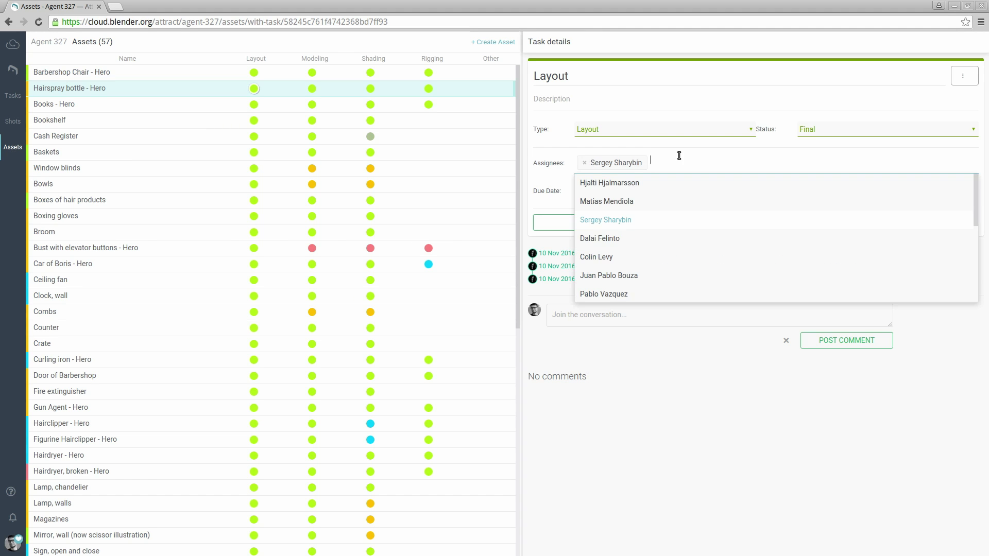
left_click(659, 240)
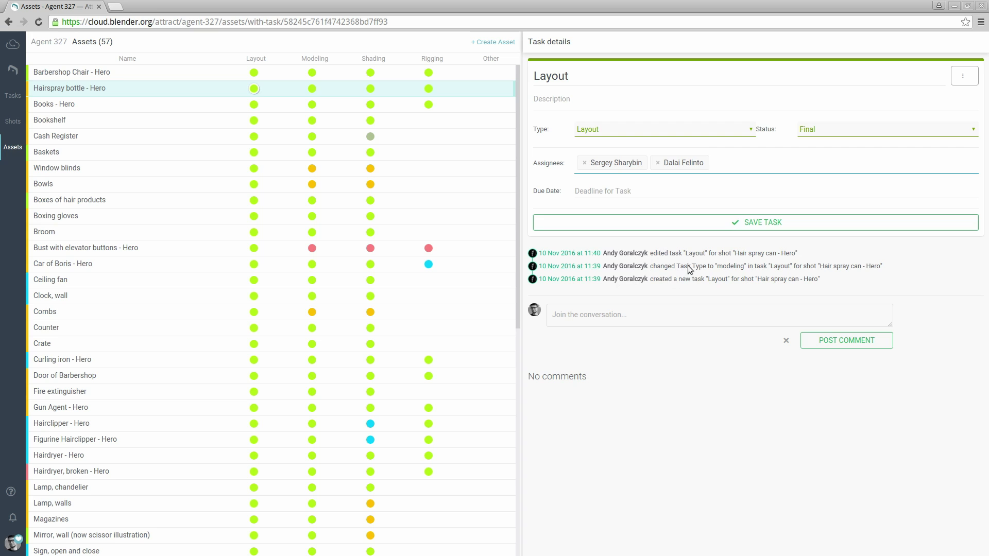
left_click(637, 319)
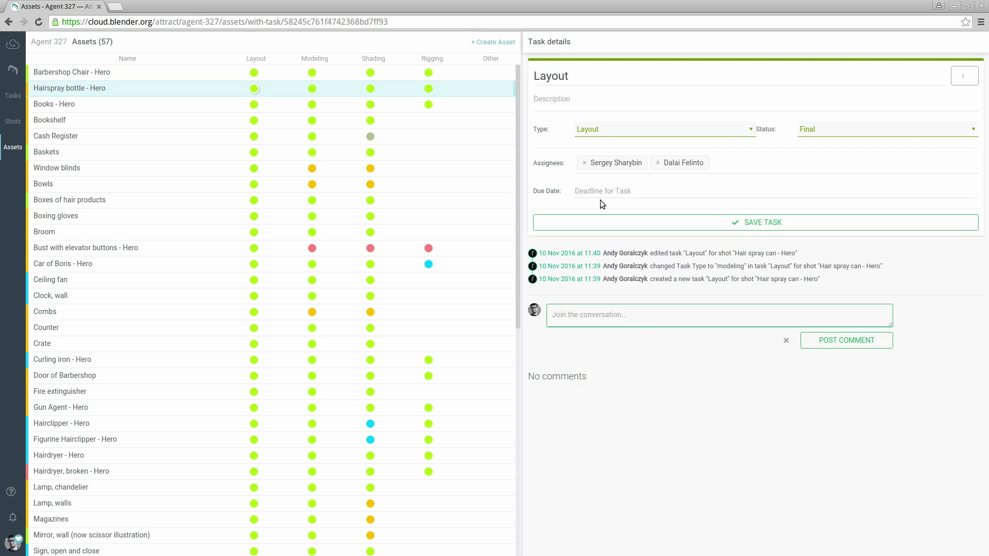
Step: Open the project's shot list and review the details of 01_02_A-barbershop_ext and its Layout task
left_click(9, 122)
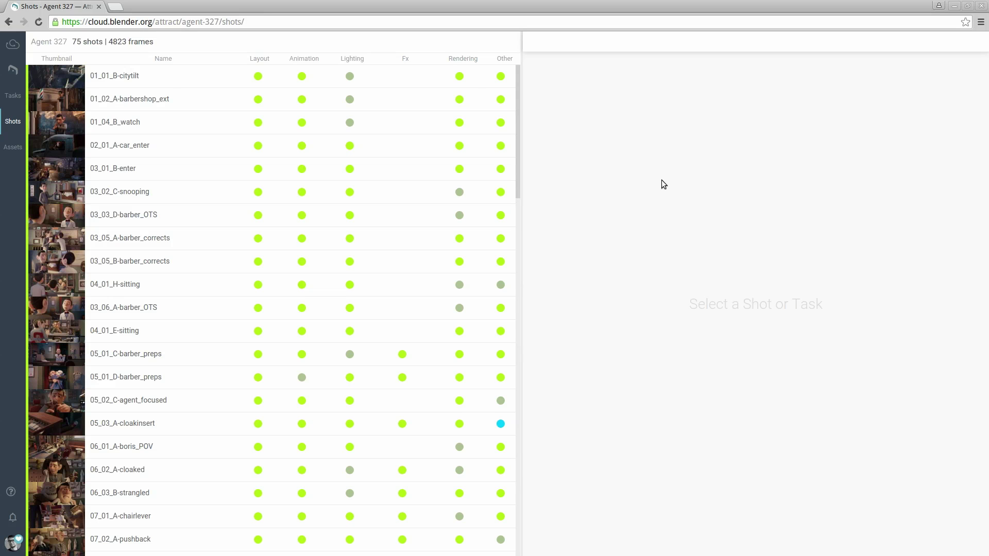
left_click(118, 99)
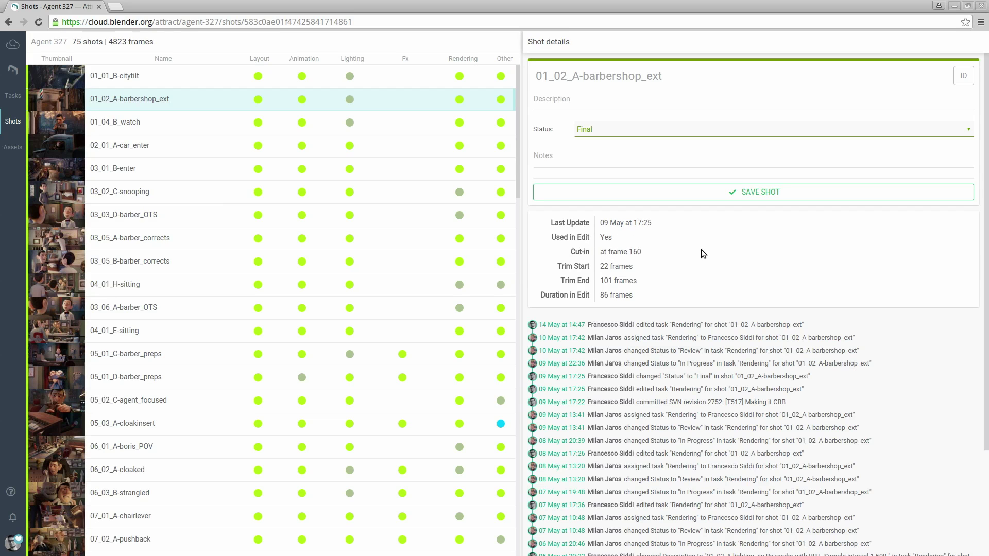
mouse_move(624, 270)
left_click_drag(78, 42, 189, 42)
double_click(139, 42)
left_click(196, 42)
left_click(257, 99)
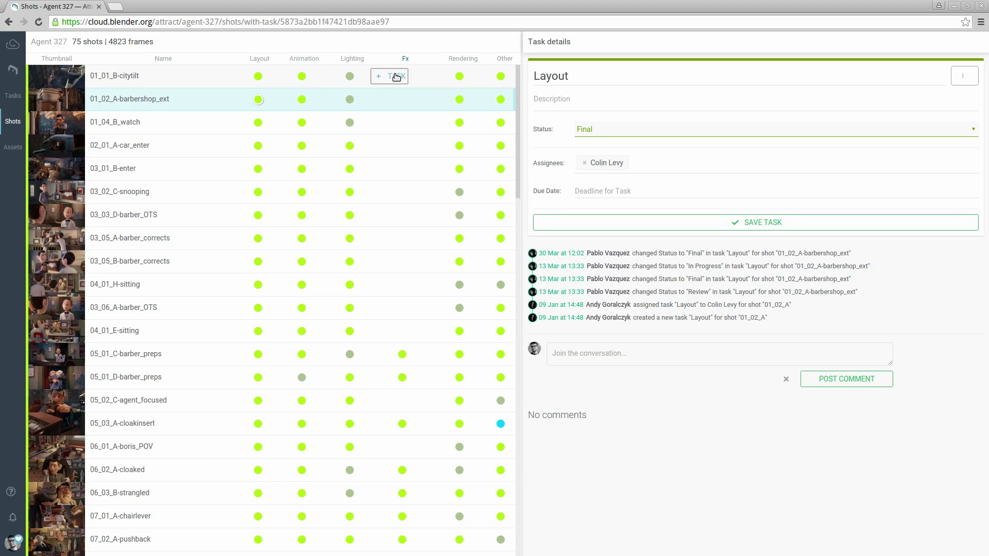
Step: Create an Fx task for shot 01_01_B-citytilt with status On Hold and description "Clouds in the sky", and save it
left_click(397, 76)
left_click(599, 131)
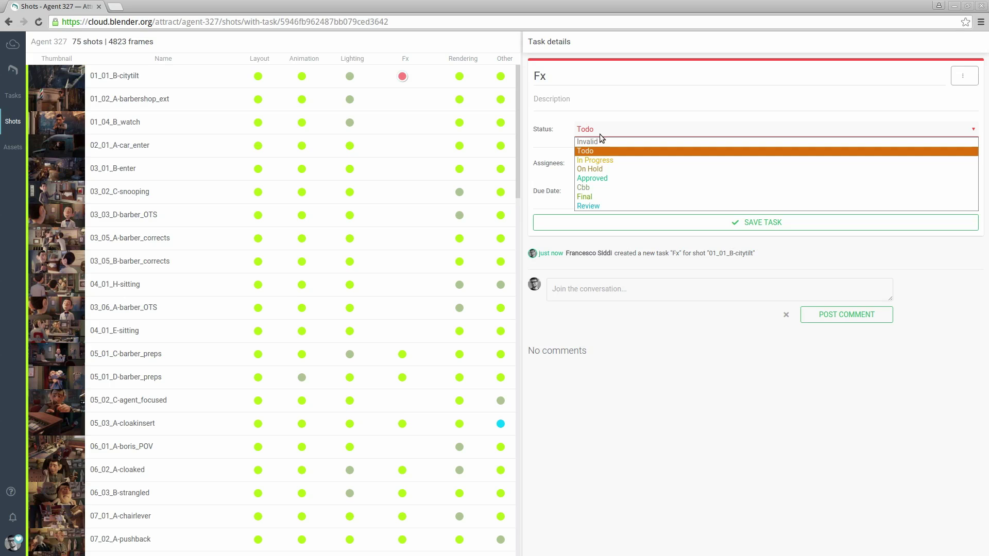
left_click(611, 169)
left_click(571, 98)
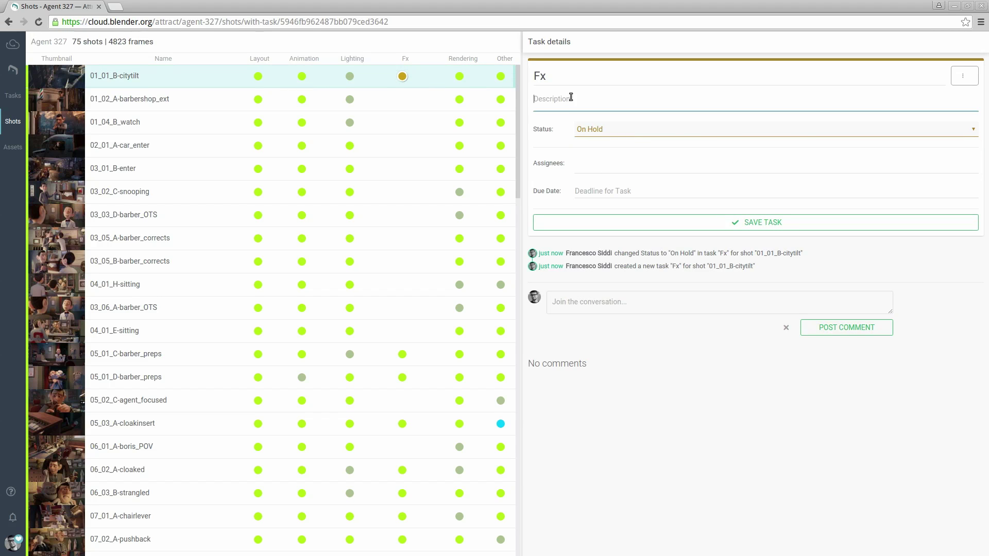
type("Clouds in the sky")
left_click(659, 227)
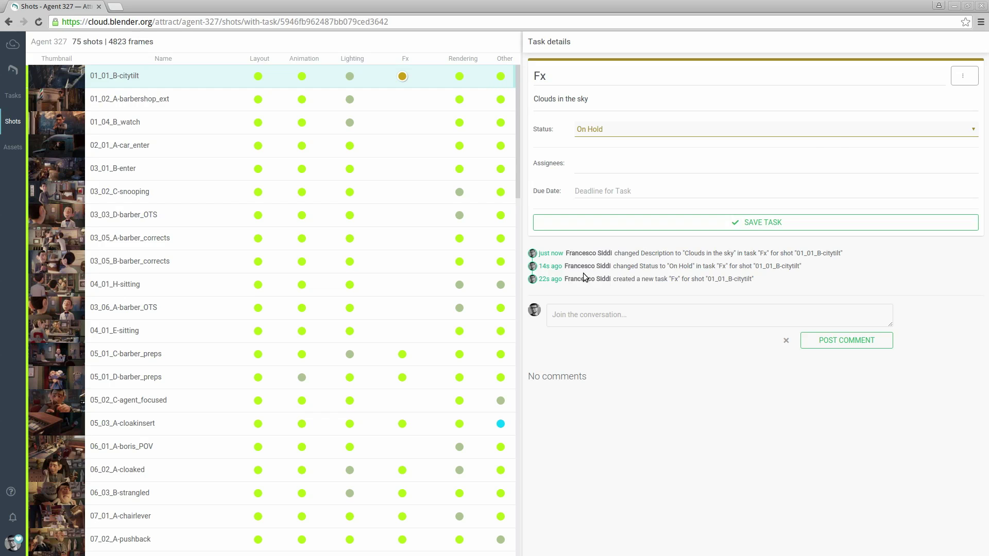
Step: Delete the Fx task of shot 01_01_B-citytilt
left_click(962, 76)
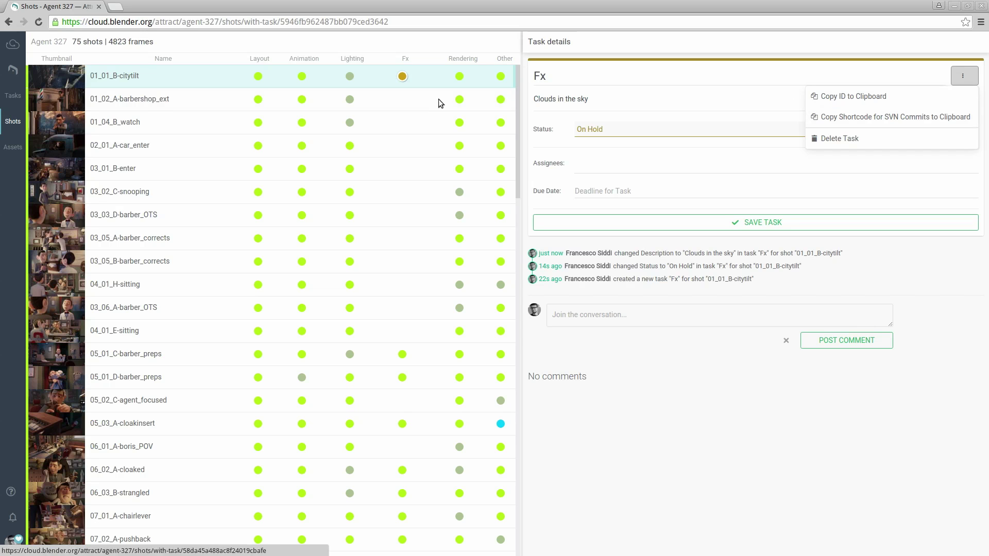
left_click(946, 137)
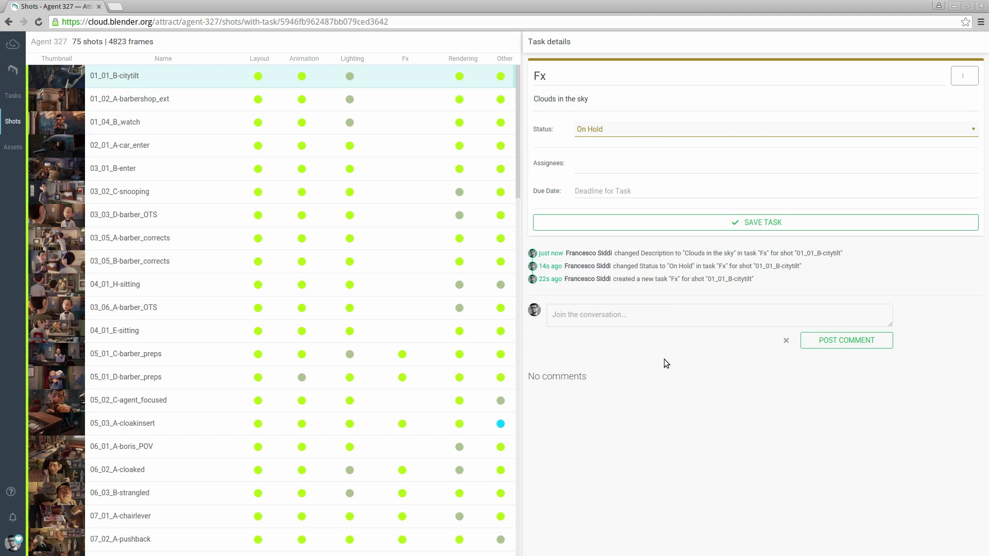
Step: Switch to Blender and rename the first strip's Attract shot in channel 20 as 01_01_B-city
key("alt+Tab")
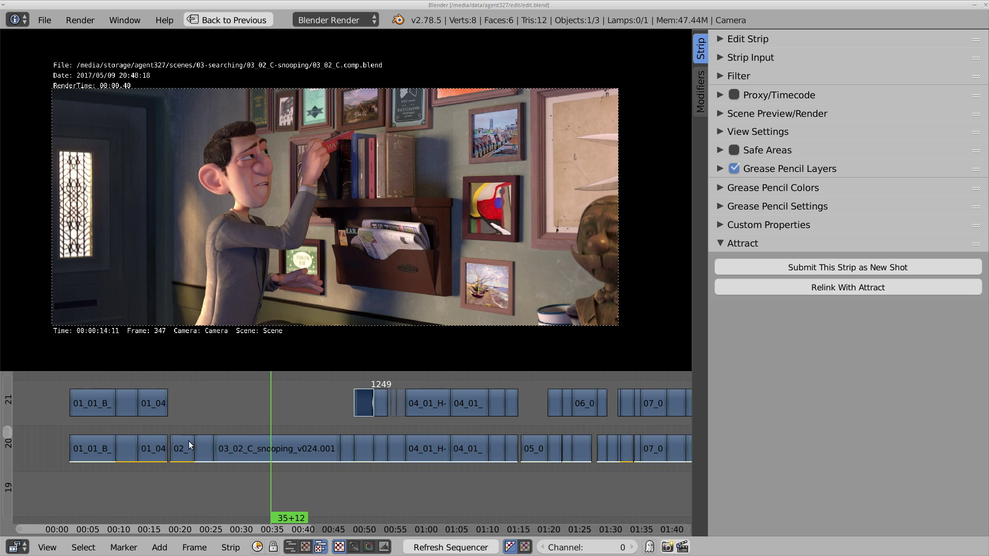
right_click(103, 446)
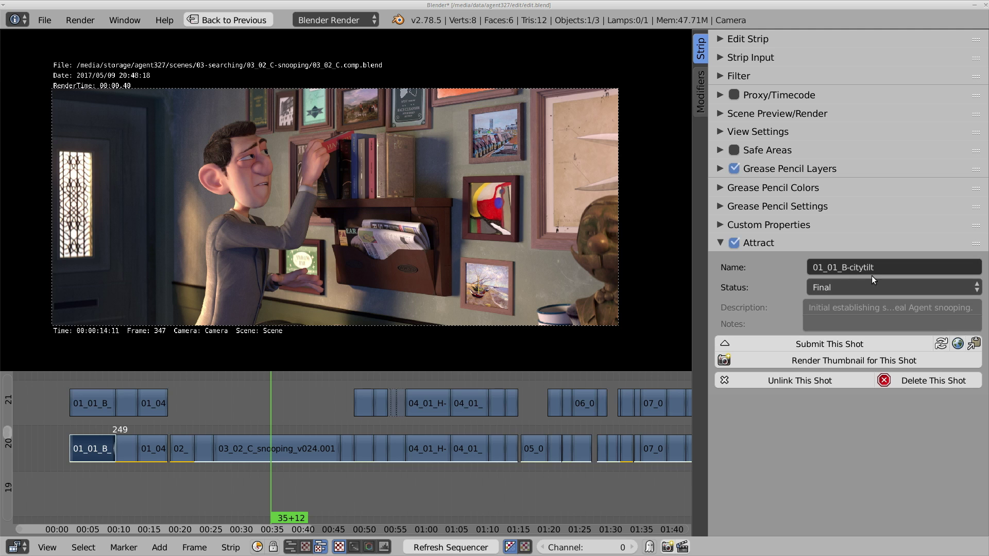
left_click(914, 266)
key("End")
key("shift+Left")
key("shift+Left")
key("shift+Left")
key("shift+Left")
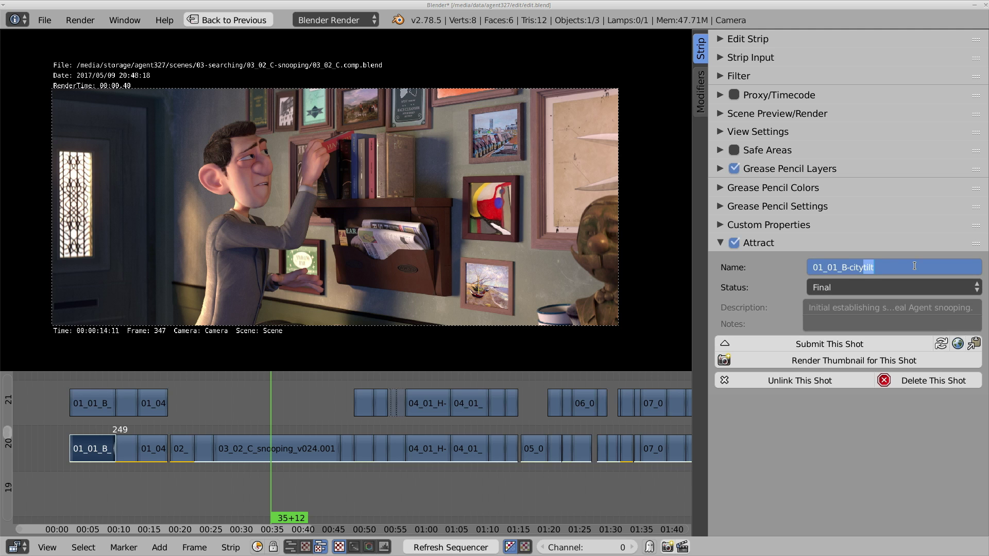
key("BackSpace")
key("Return")
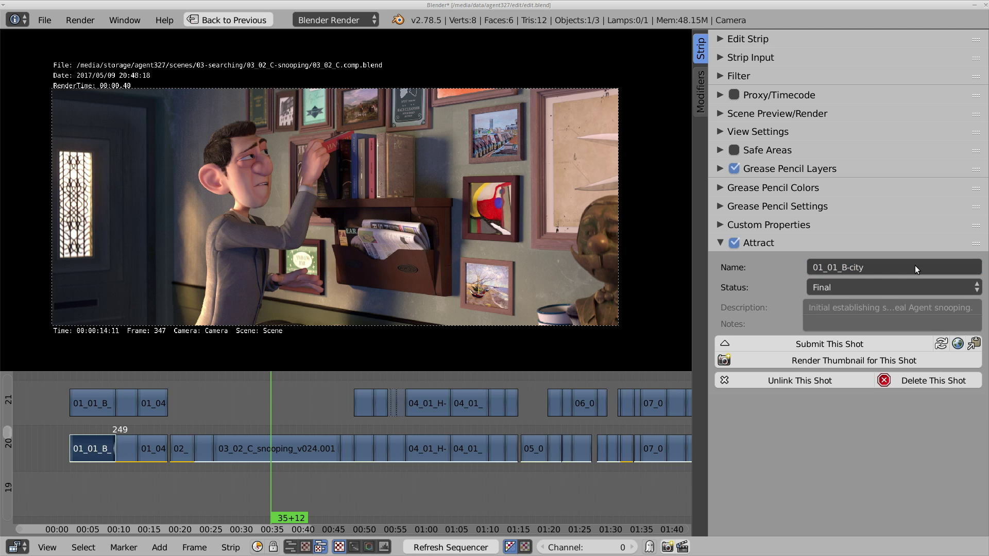
Step: Set the status of shot 01_01_B-city to Todo and submit the shot to Attract
left_click(872, 284)
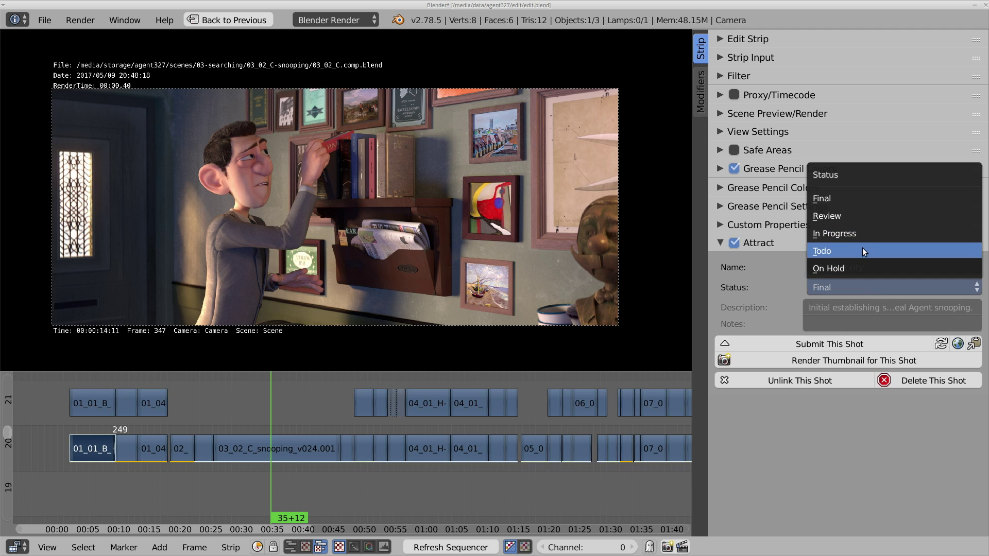
left_click(862, 249)
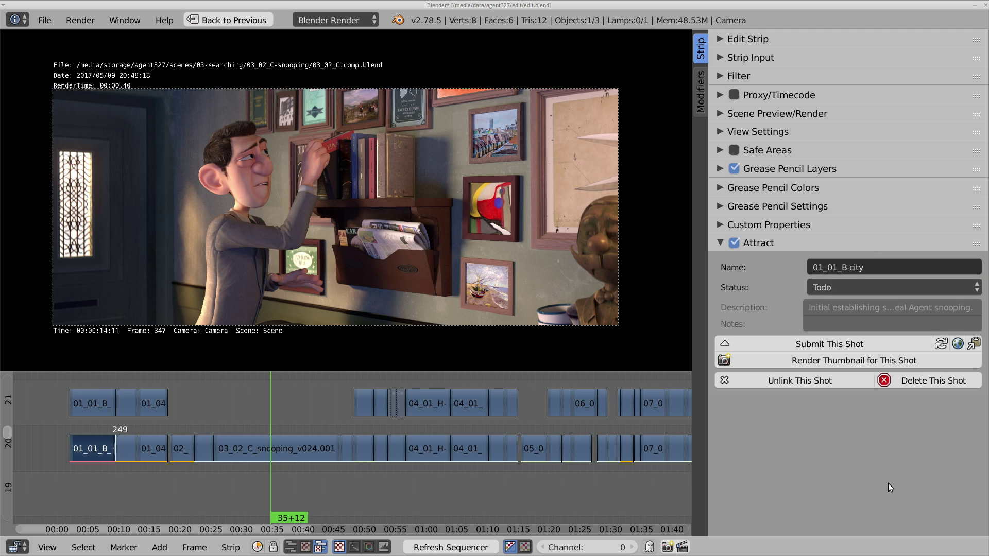
left_click(822, 345)
Step: Switch to Attract in the browser and set the status of shot 01_01_B-city to Final
key("alt+Tab")
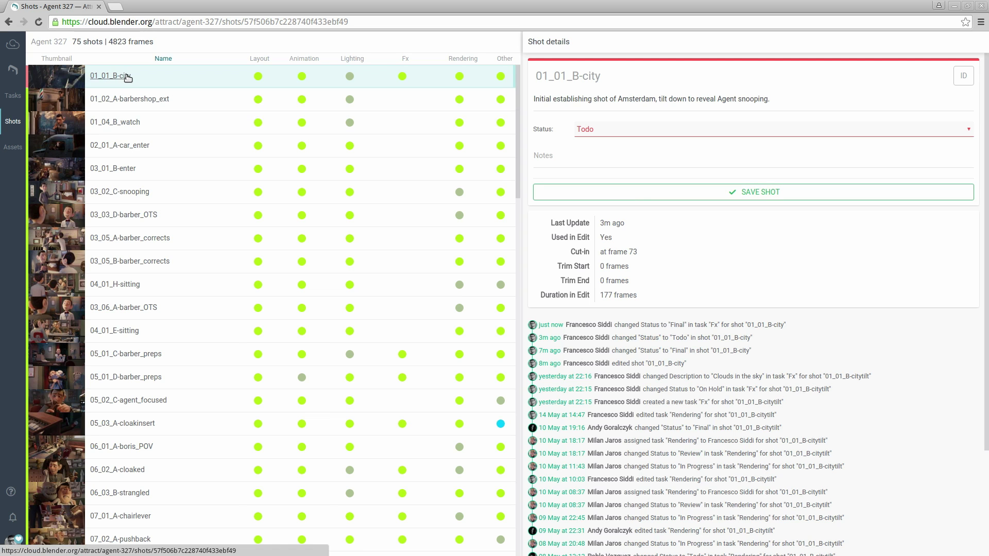
left_click(124, 77)
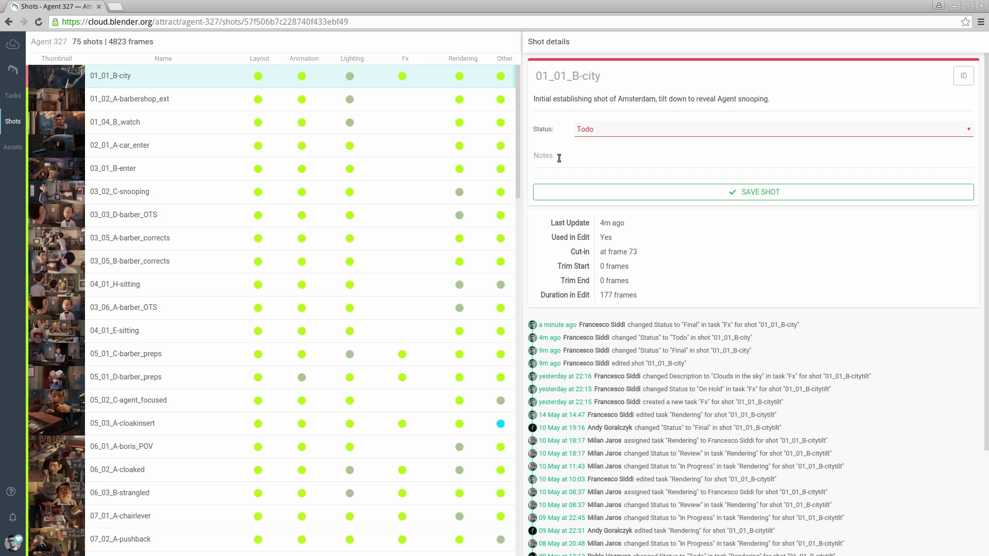
left_click(713, 129)
left_click(688, 178)
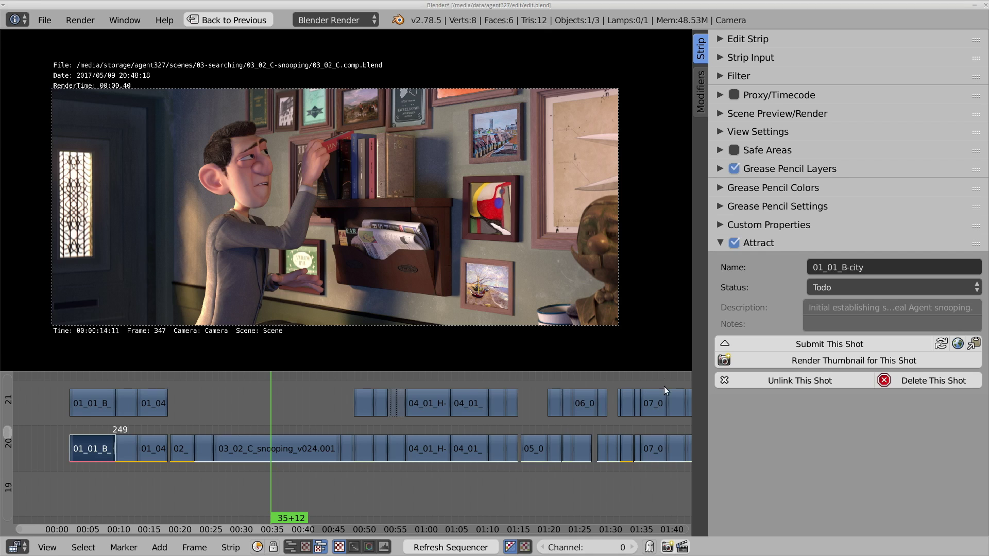
Step: In Blender, refresh shot 01_01_B-city from Attract and render its thumbnail at 3+20, reloading the browser's shot list to check it
left_click(940, 343)
left_click(74, 424)
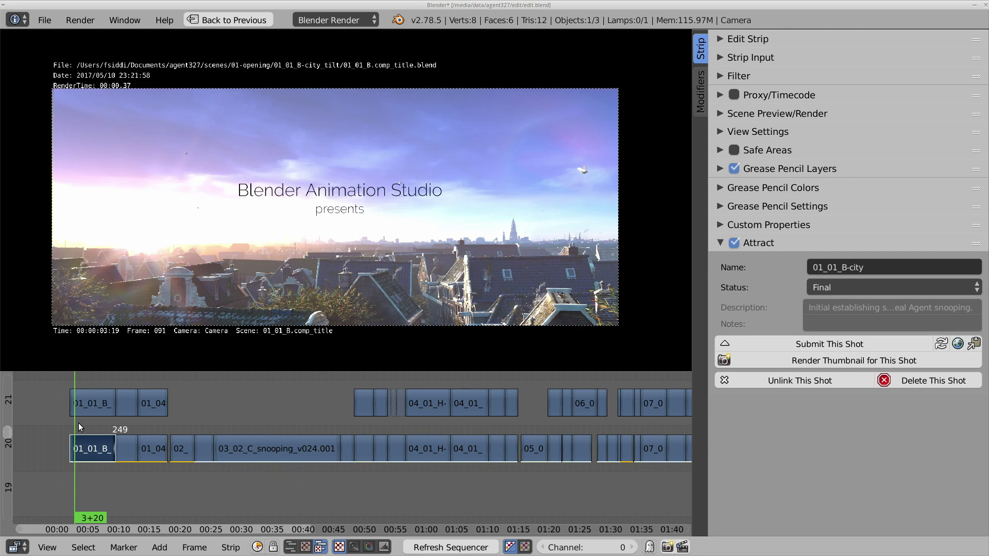
left_click(830, 362)
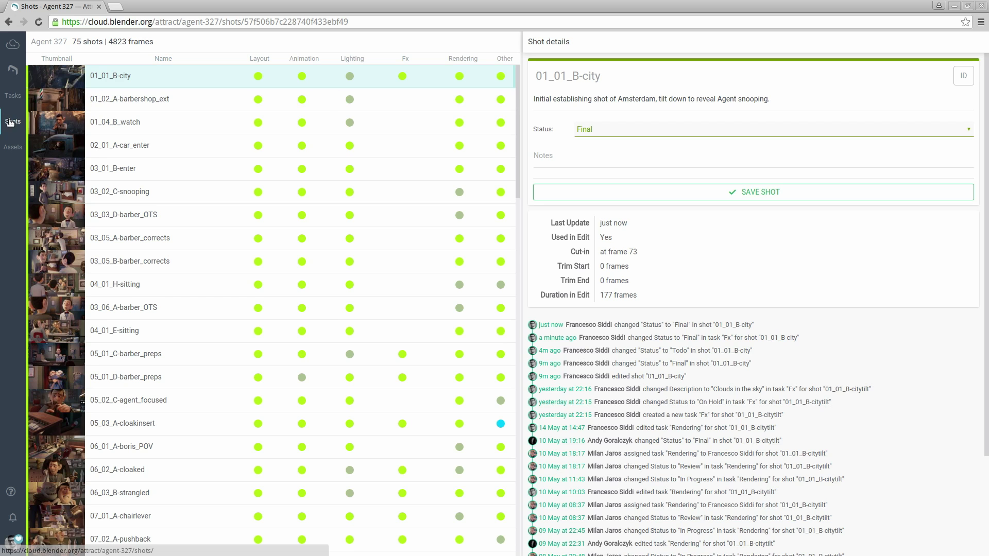
left_click(11, 123)
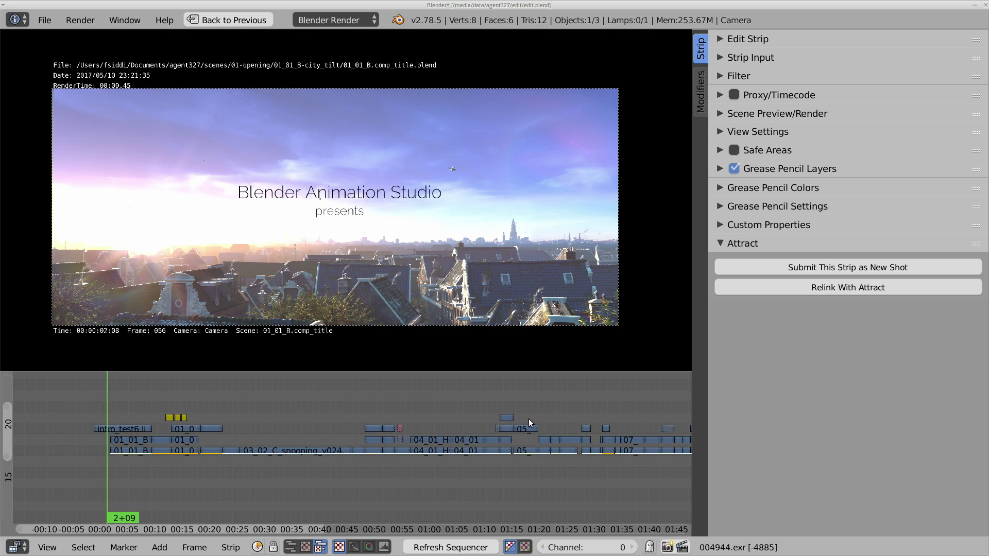
Step: Submit the 004944.exr strip near the timeline's end as a new Attract shot, then open its details in the browser's shot list
scroll(528, 419, "right", 15)
scroll(506, 406, "up", 3)
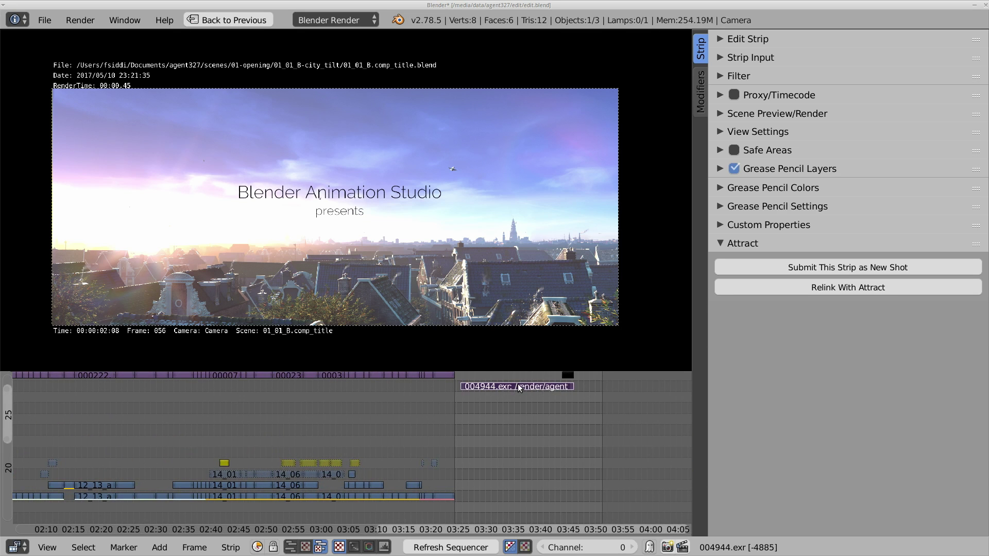
left_click(834, 267)
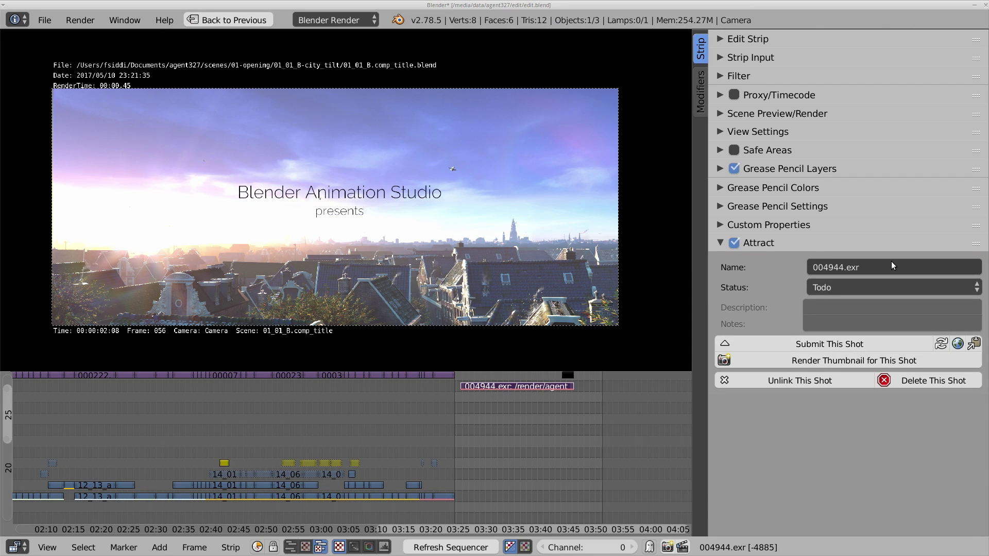
left_click(518, 413)
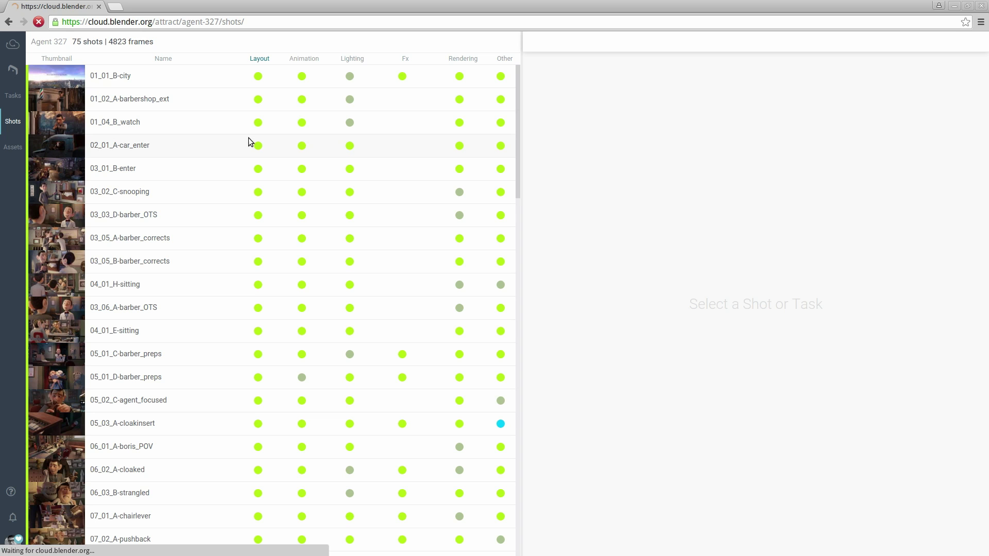
scroll(219, 178, "down", 20)
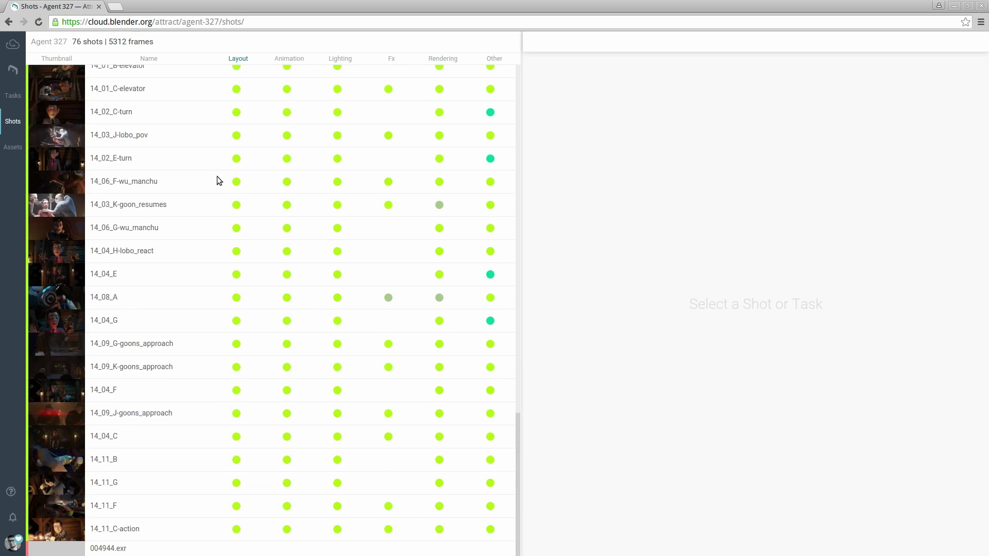
left_click(109, 548)
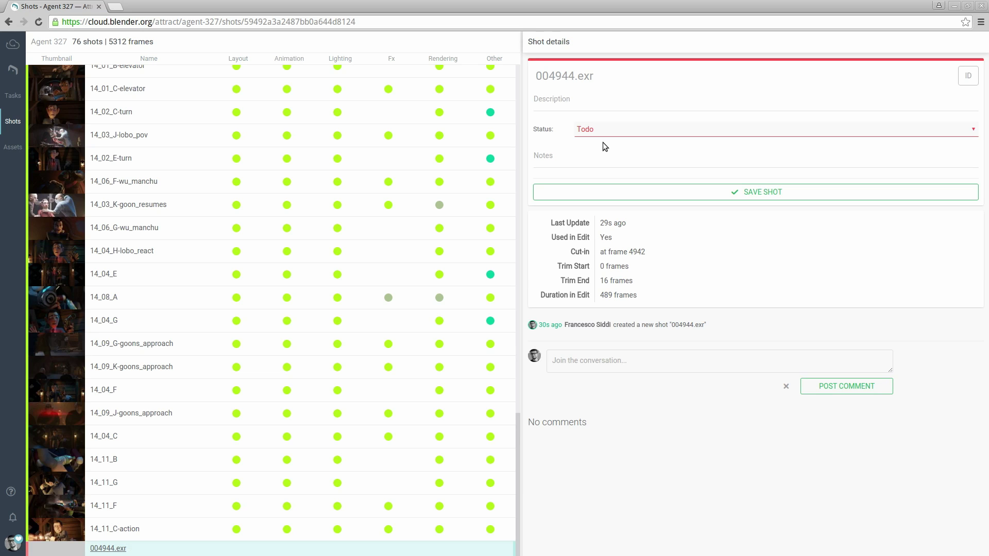
Step: Switch to Blender and rename the 004944.exr shot as 15_01_A-credits
key("alt+Tab")
left_click(893, 264)
type("15_01_A")
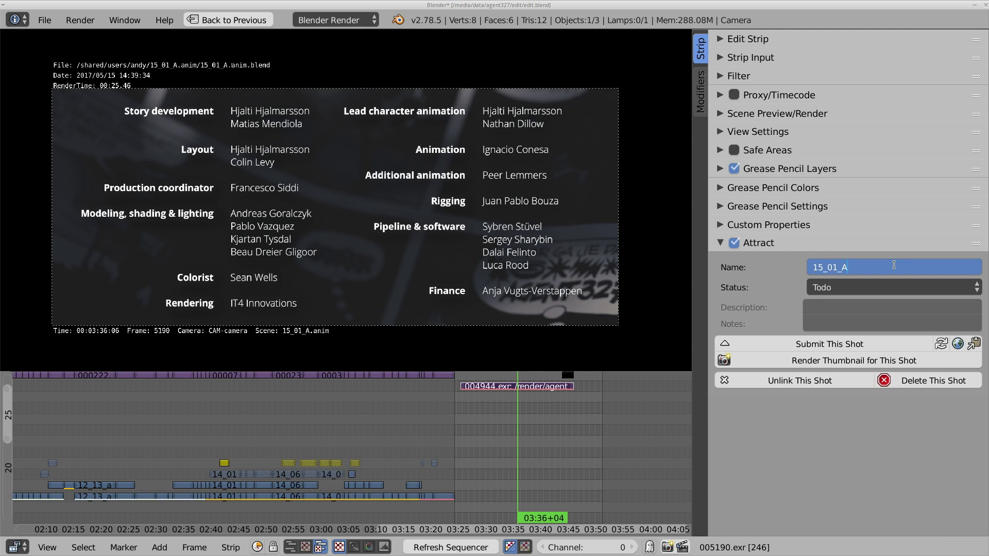
type("-cretis")
key("BackSpace")
key("BackSpace")
key("BackSpace")
type("di")
key("Return")
Step: Set the status of shot 15_01_A-credits to Final and submit the shot to Attract
left_click(870, 283)
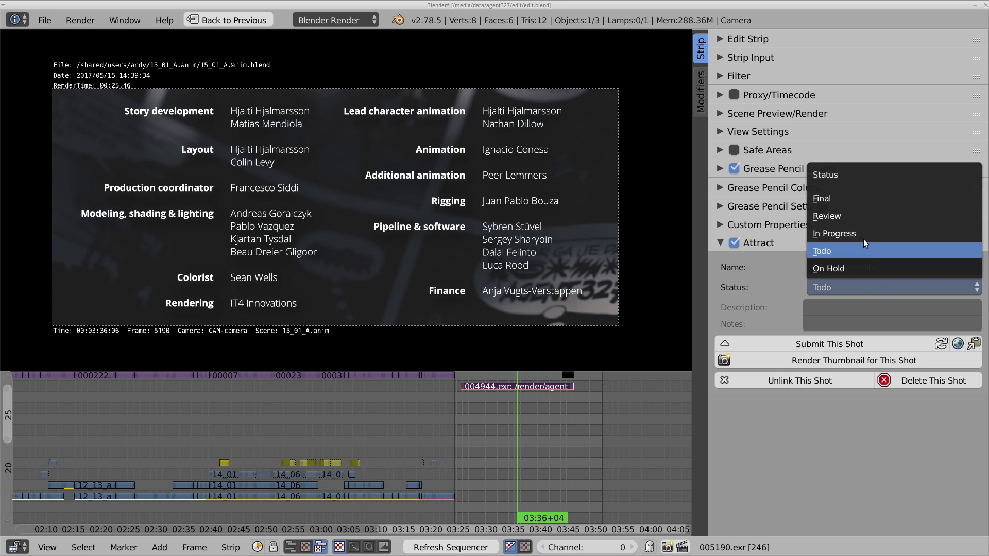
left_click(851, 199)
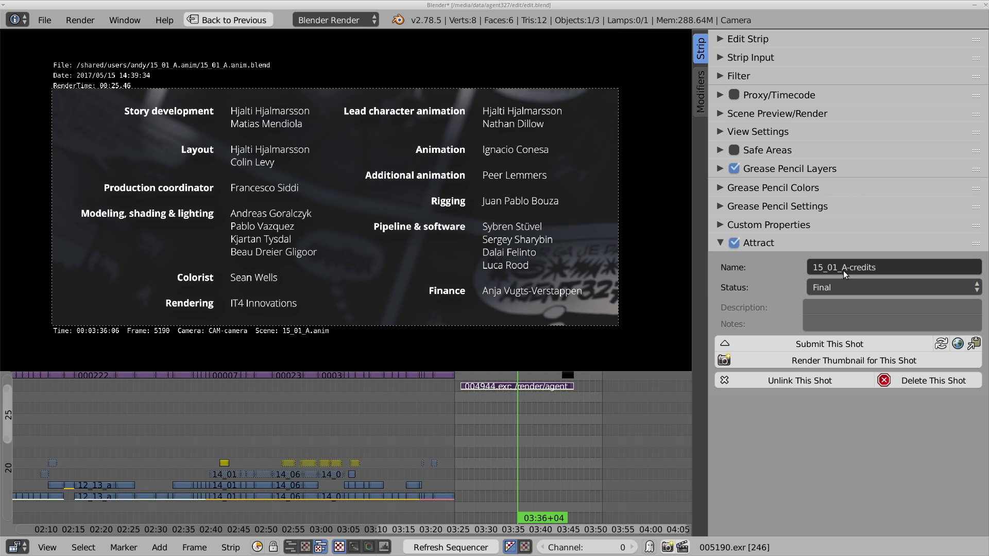
left_click(859, 343)
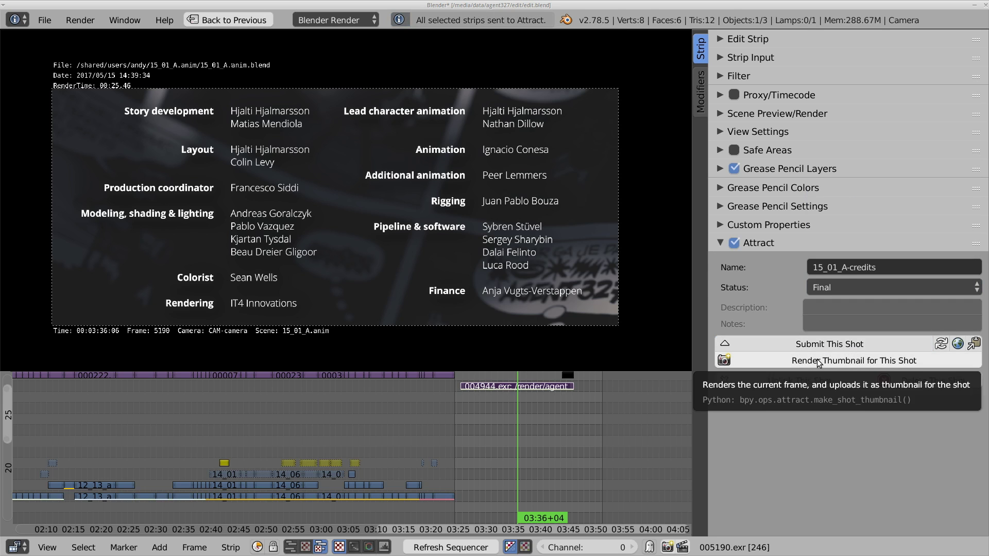
Step: Move the playhead to the film's title frame at 03:26+19 and render it as the thumbnail for shot 15_01_A-credits
left_click(465, 394)
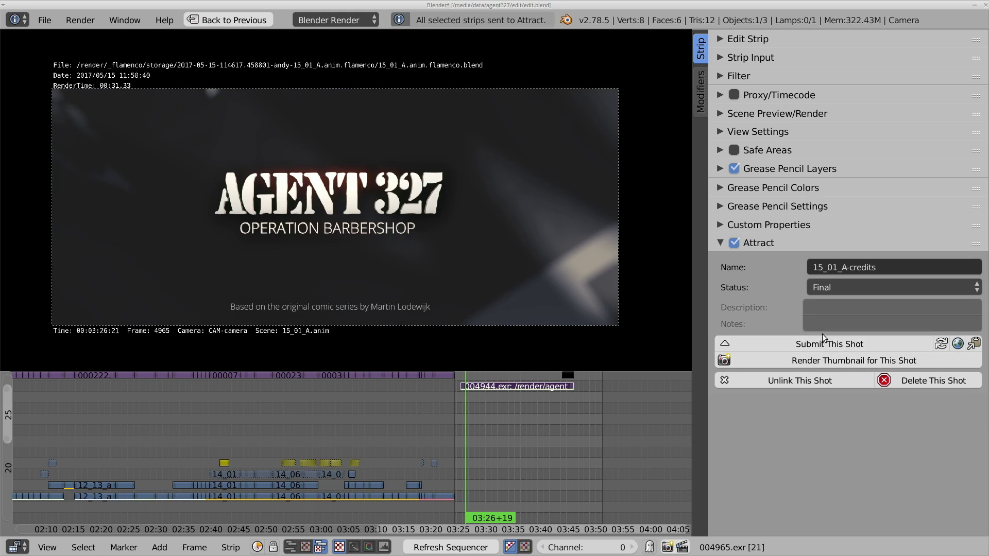
left_click(875, 361)
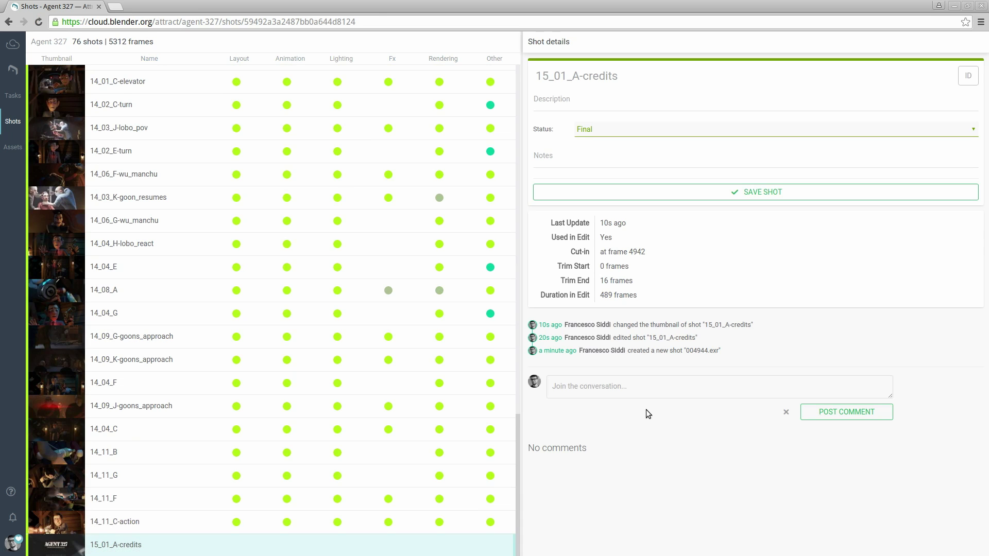
Step: In Blender, select the 03_02_C-snooping strip with the playhead at 29+11 and unlink its shot from Attract
key("alt+Tab")
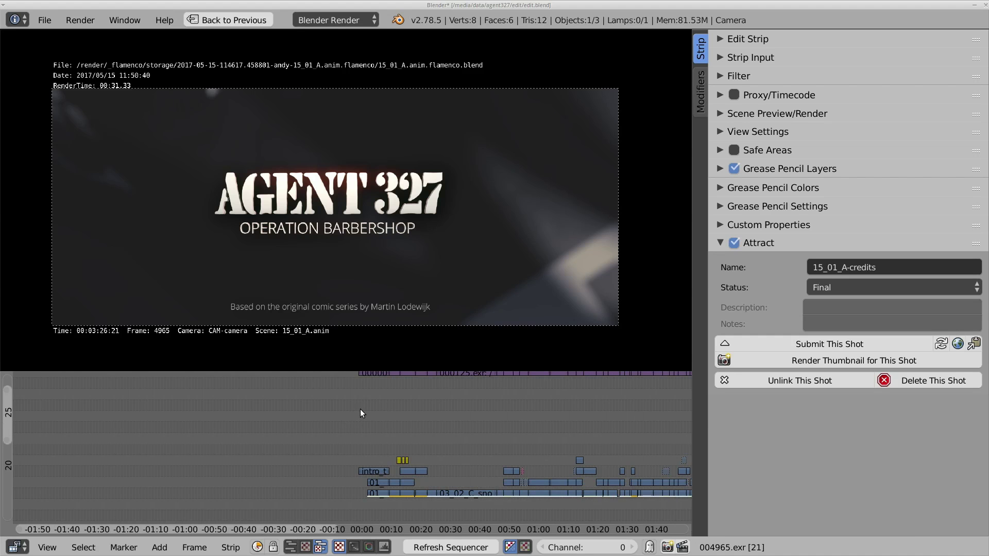
left_click(445, 438)
right_click(458, 493)
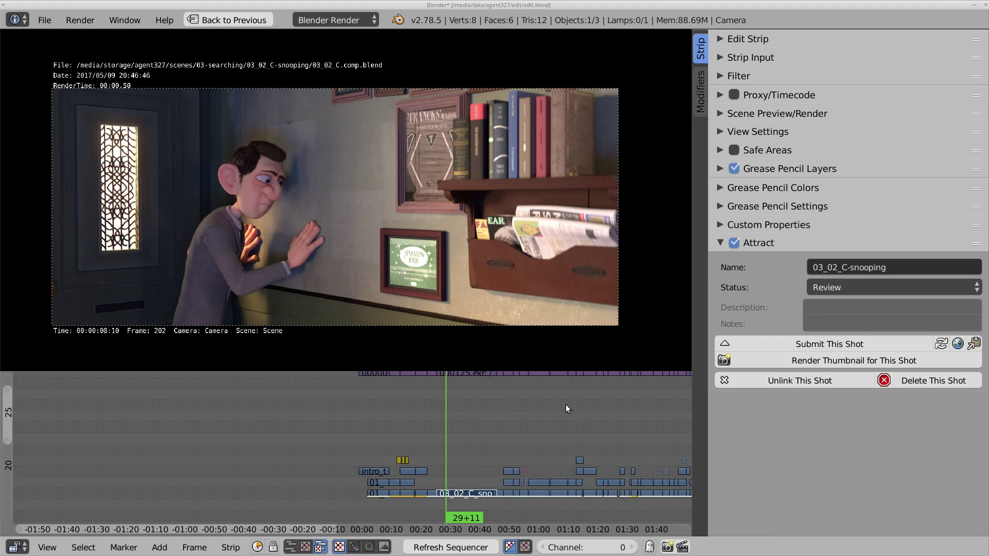
left_click(790, 380)
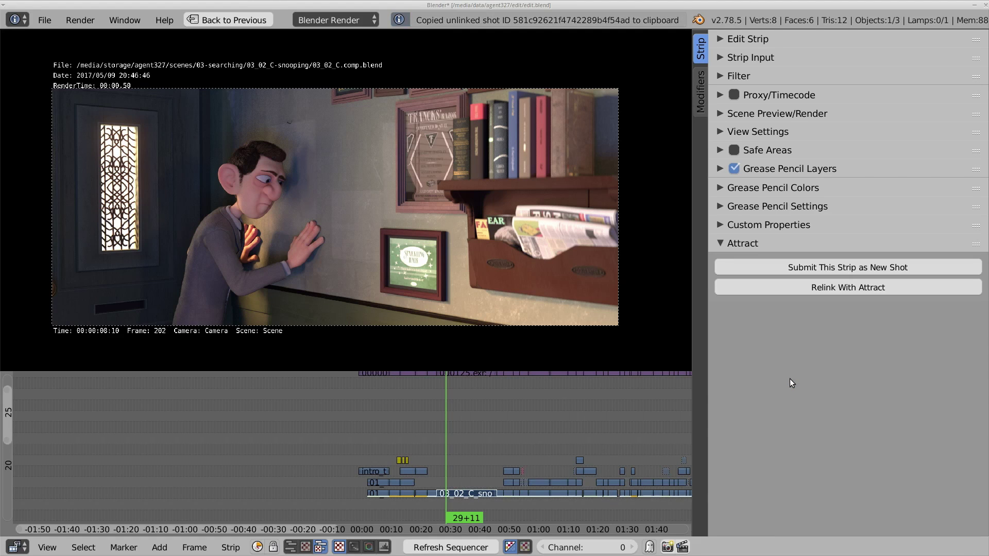
Step: Switch to Attract in the browser, open the unlinked shot 03_02_C-snooping and copy its shot ID
key("alt+Tab")
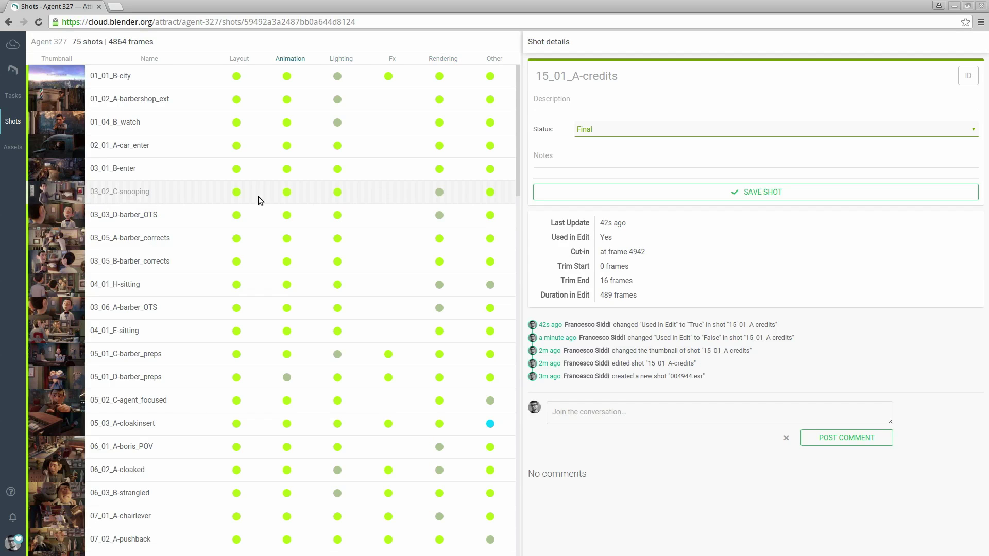
left_click(110, 191)
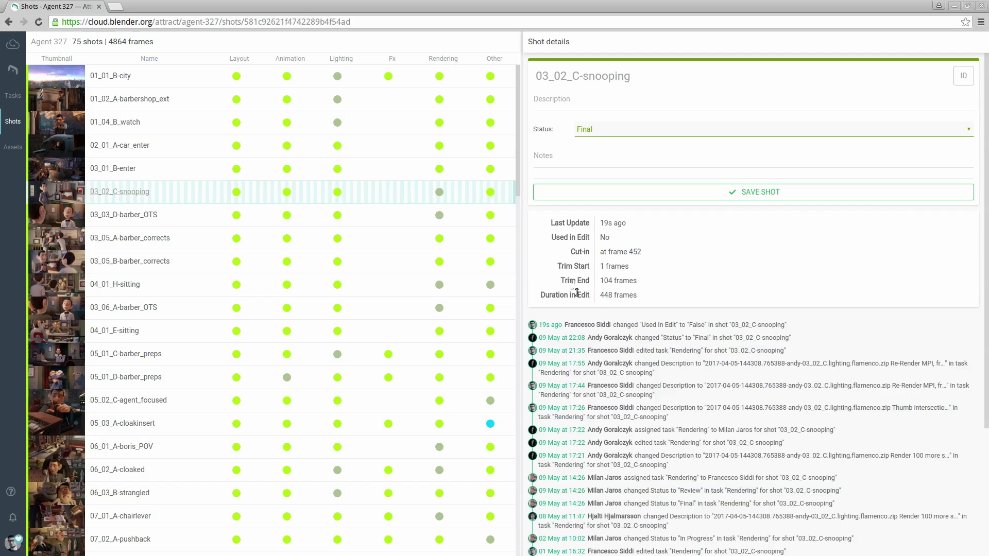
left_click(957, 82)
Step: In Blender, relink the 03_02_C-snooping strip with Attract using the copied shot ID, then reload the shot page in the browser
key("alt+Tab")
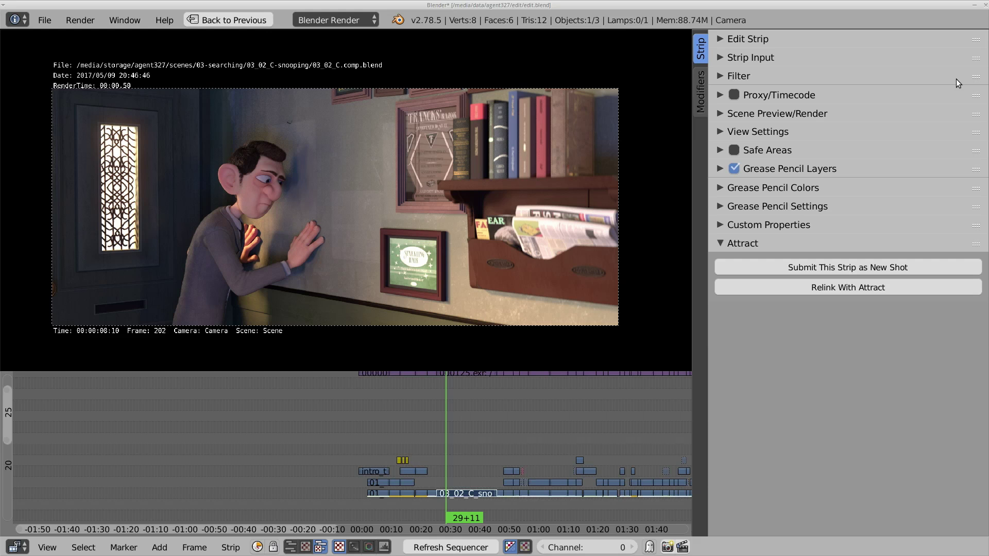
left_click(838, 289)
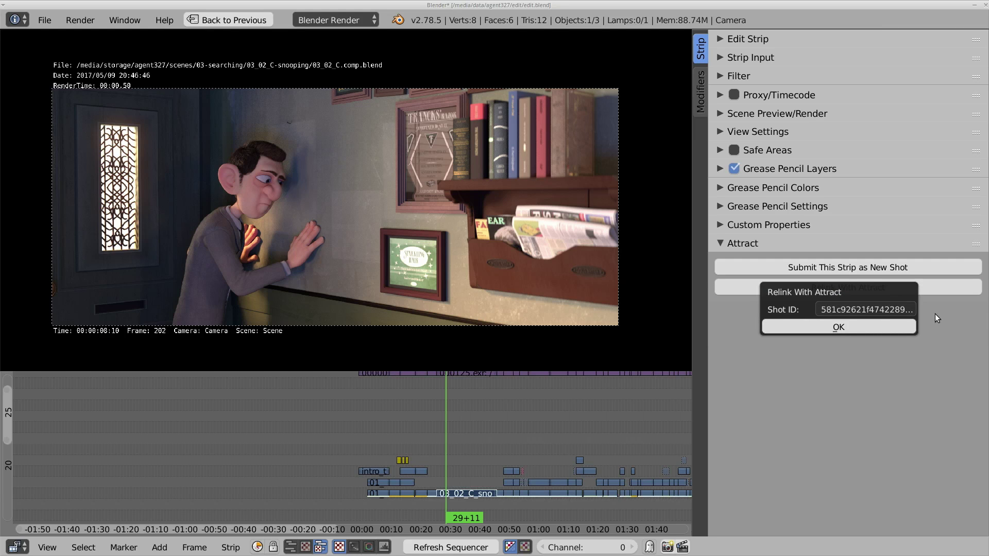
left_click(823, 326)
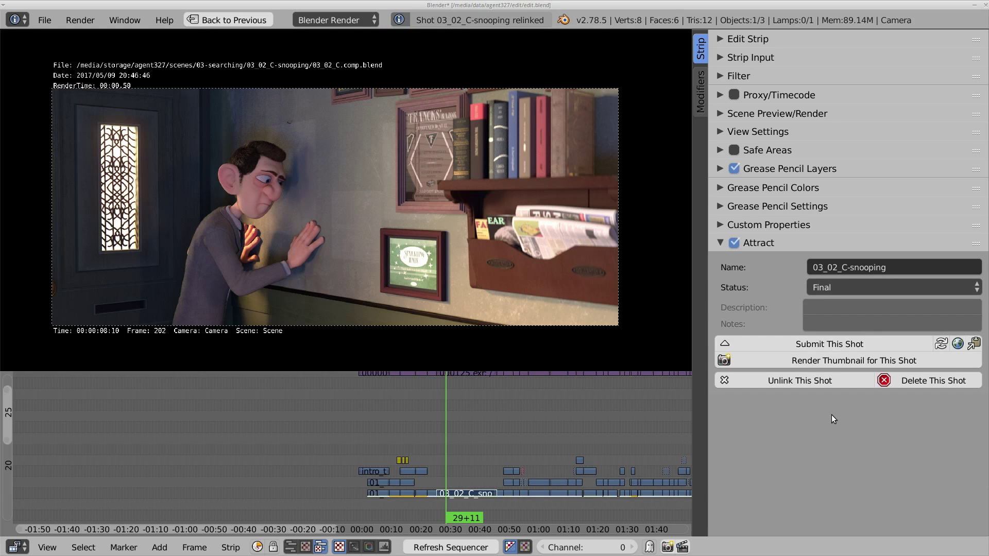
key("alt+Tab")
key("F5")
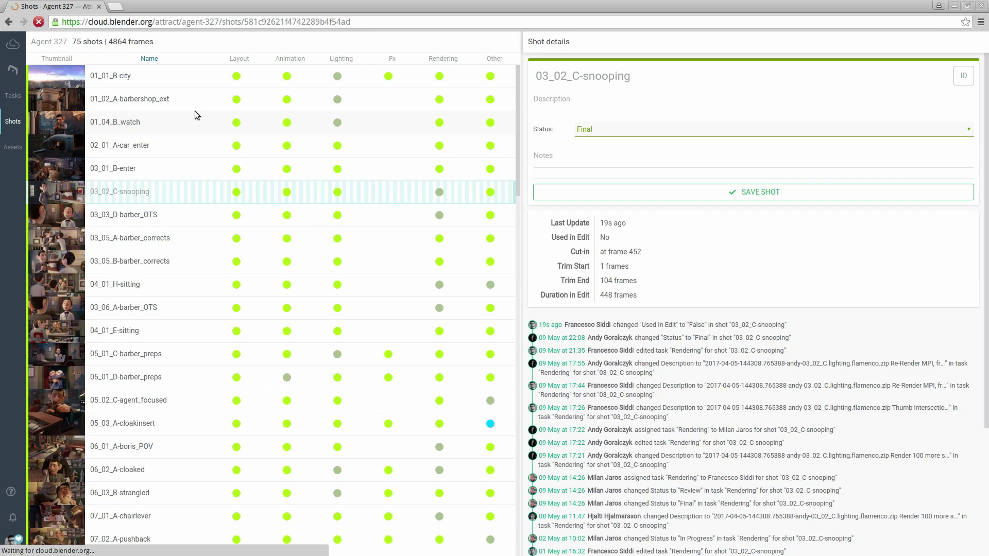